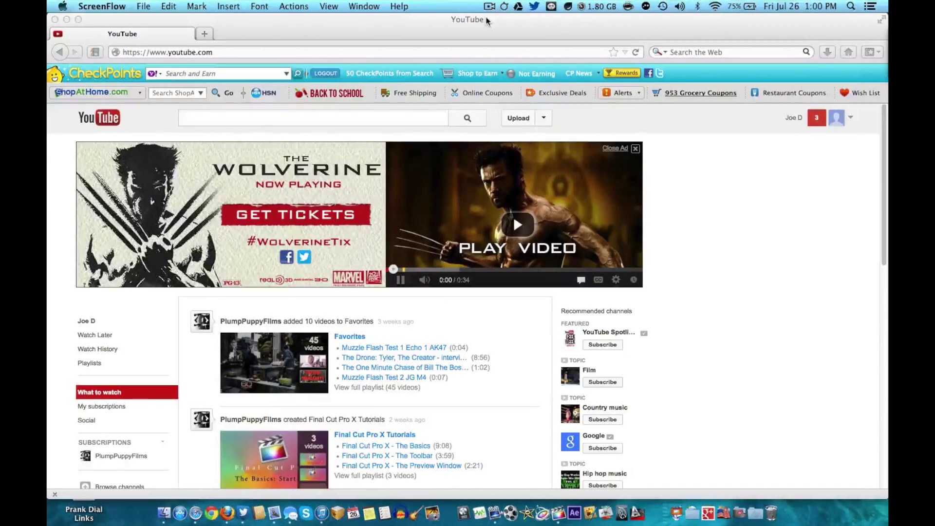
Focus the Firefox window showing YouTube
click(224, 52)
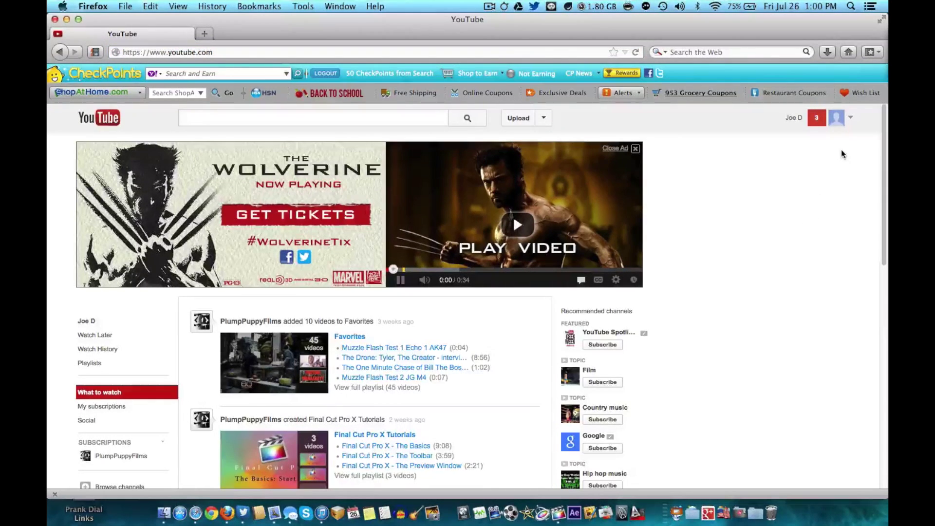
From the account avatar menu, go to My channel
click(836, 123)
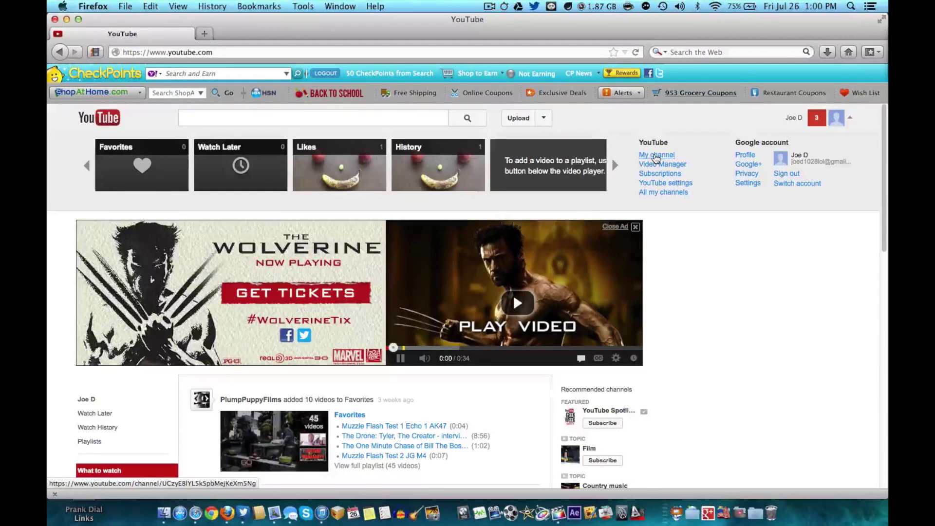
click(656, 156)
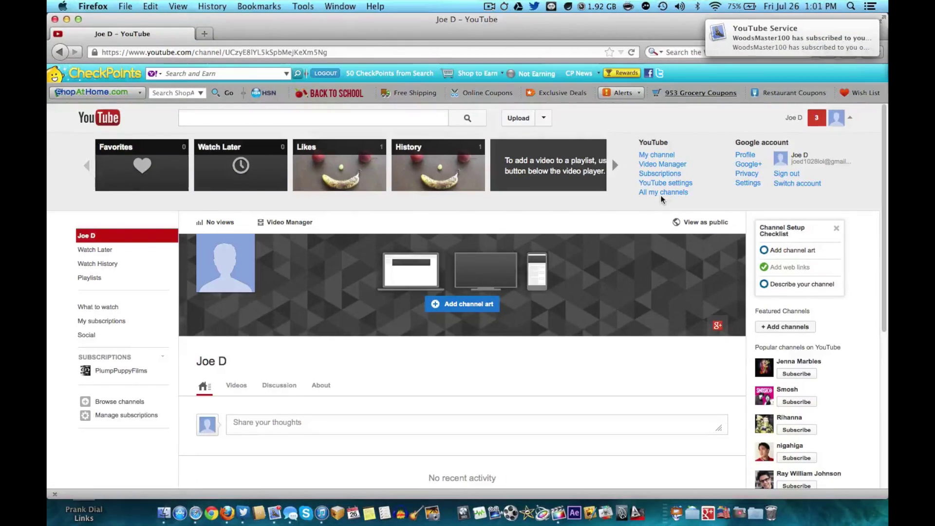
View all channels on the account and start creating a new channel
click(662, 192)
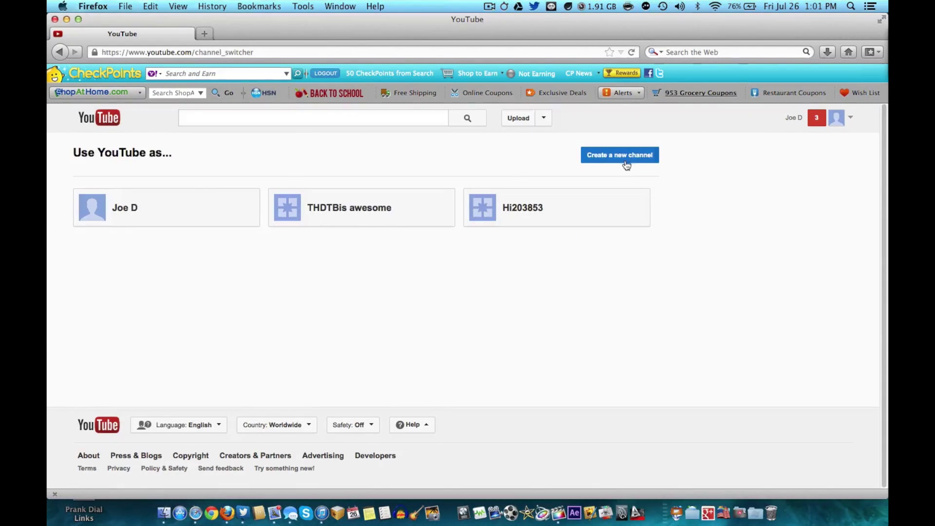
click(624, 159)
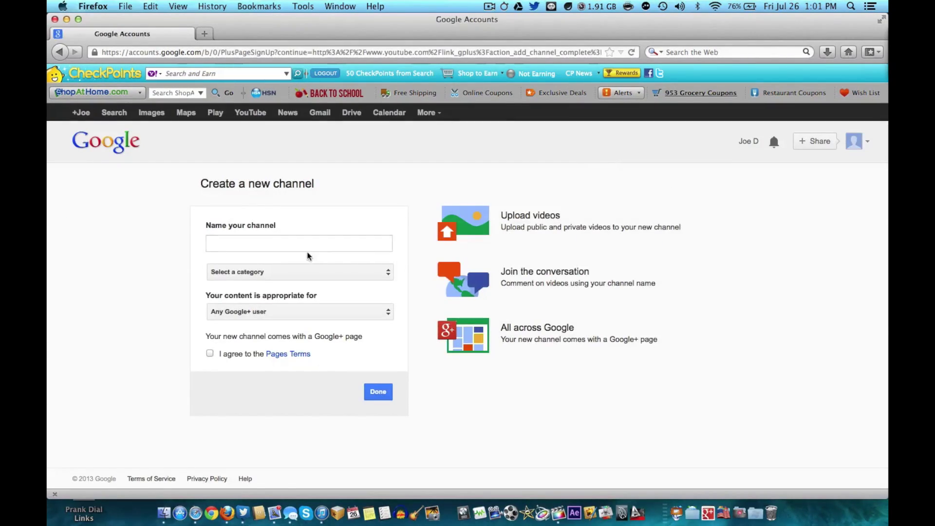
Name the channel Joey, category Local Business or Place, audience Any Google+ user, agree to Pages Terms and finish
click(299, 243)
text(Joey)
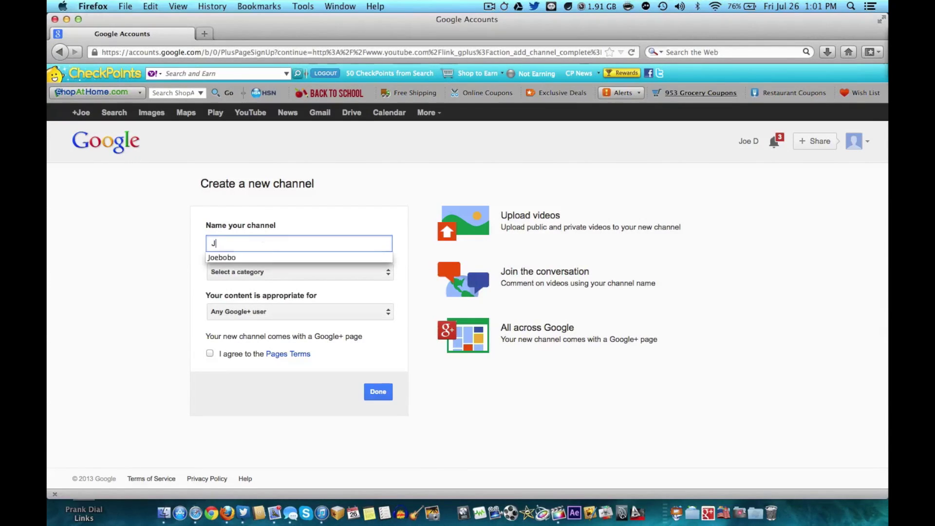
click(299, 273)
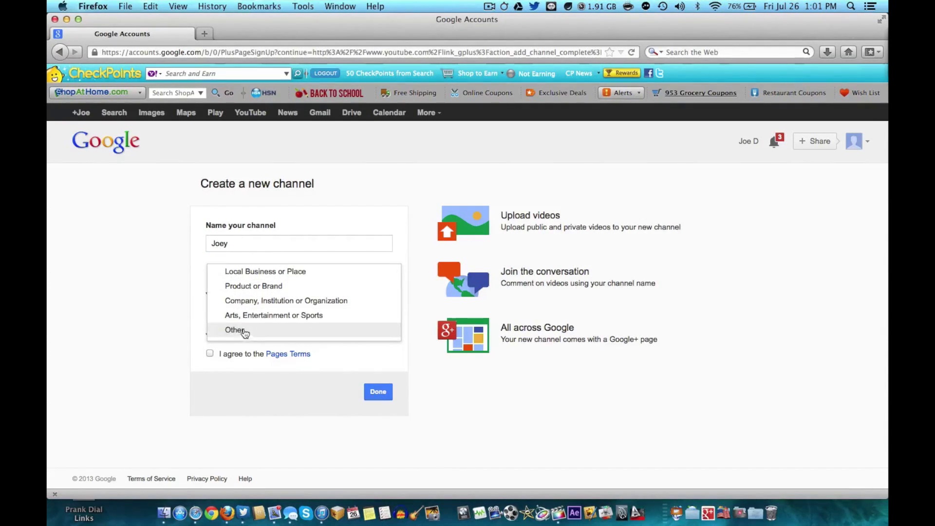
click(265, 271)
click(299, 311)
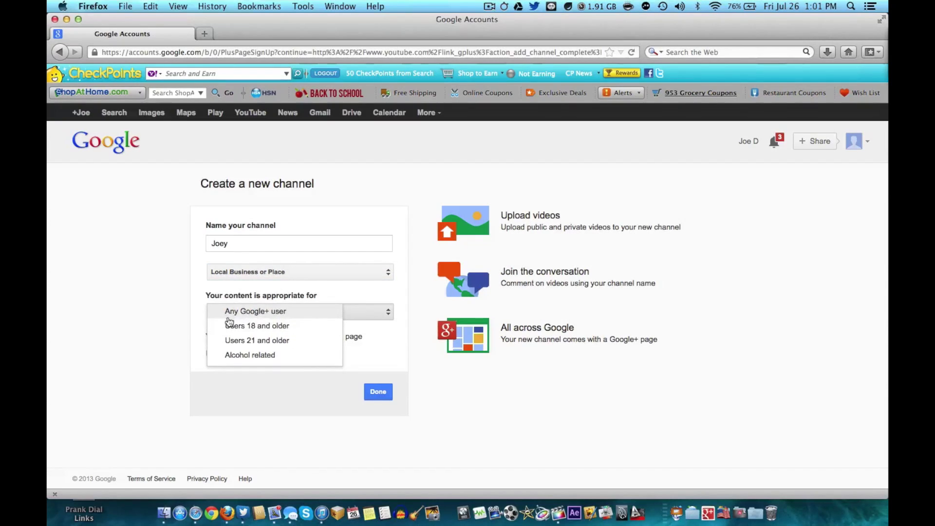
click(228, 312)
click(210, 354)
click(377, 392)
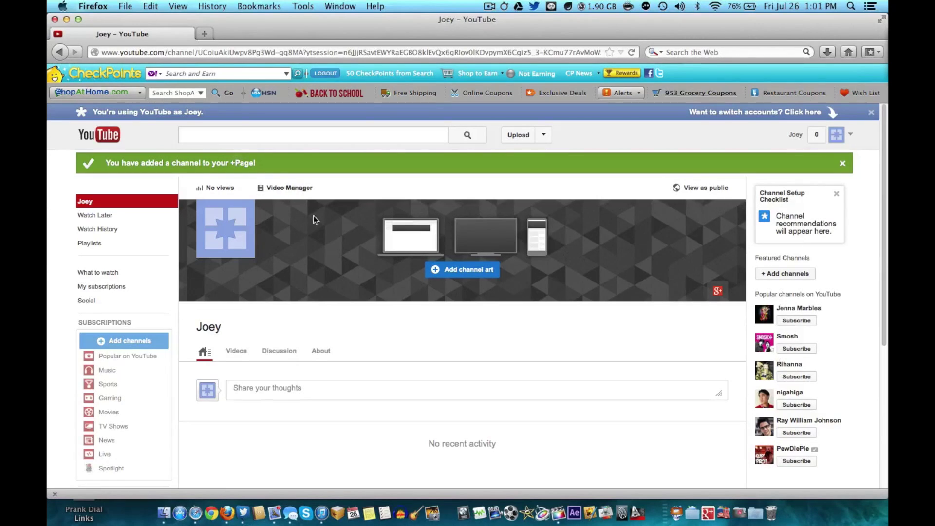
Switch to using YouTube as Joey via All my channels, then go to Joey's My channel page
click(796, 135)
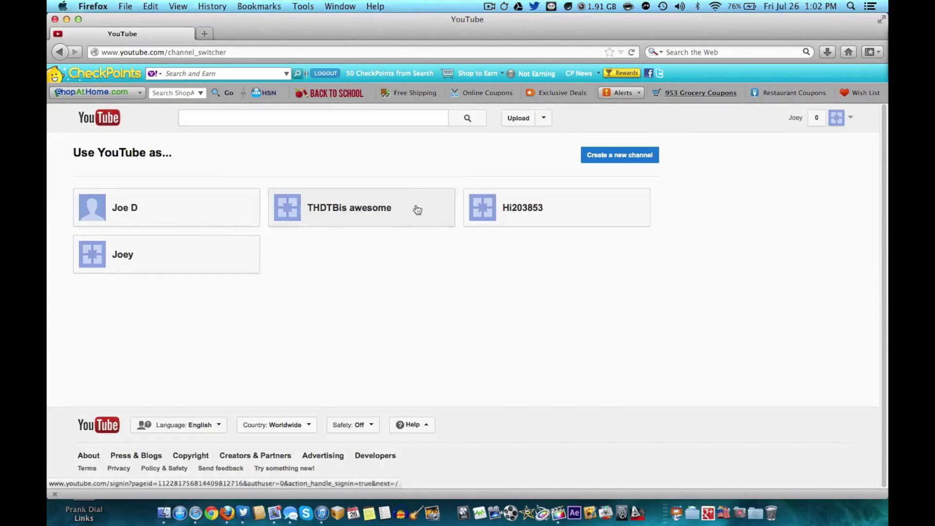
click(151, 255)
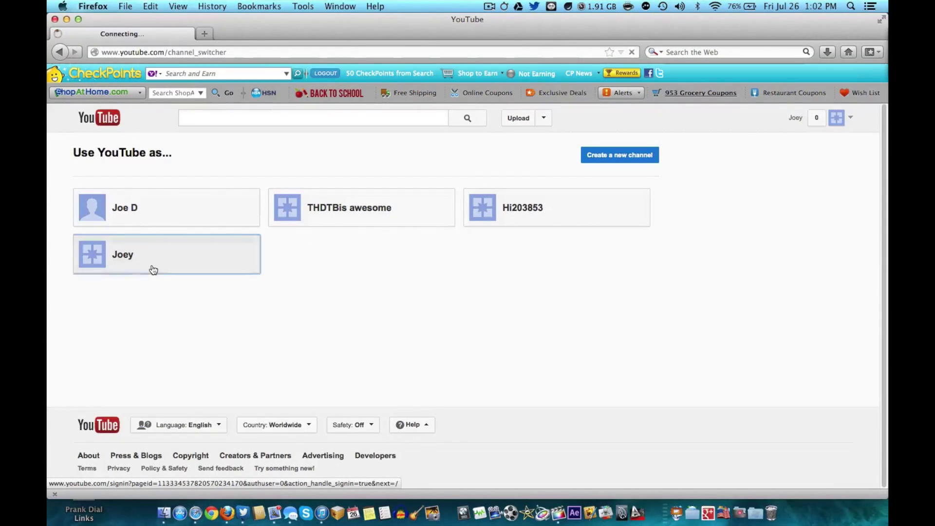
click(846, 121)
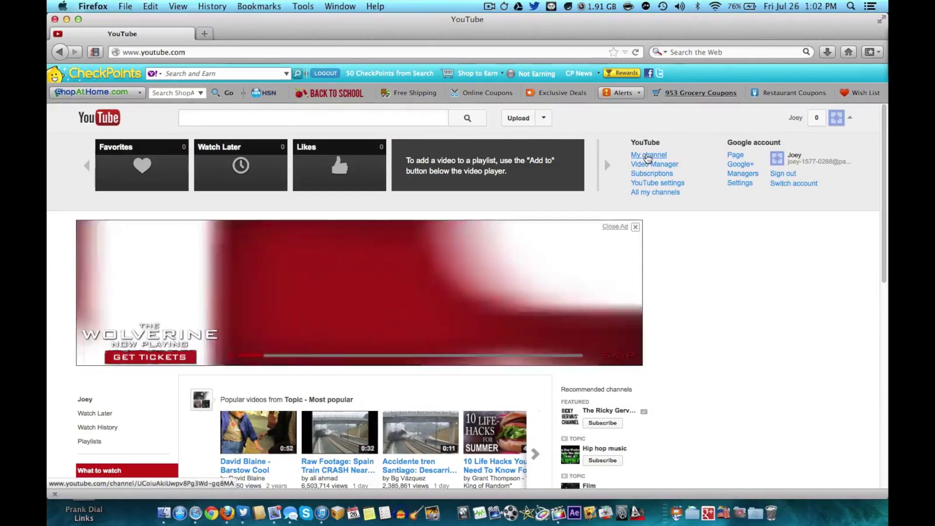
click(648, 156)
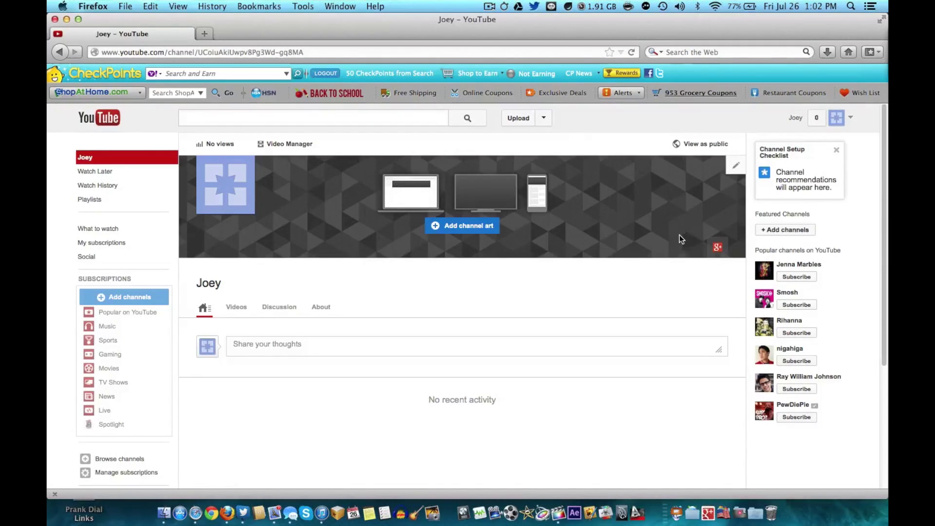
mouse_move(463, 225)
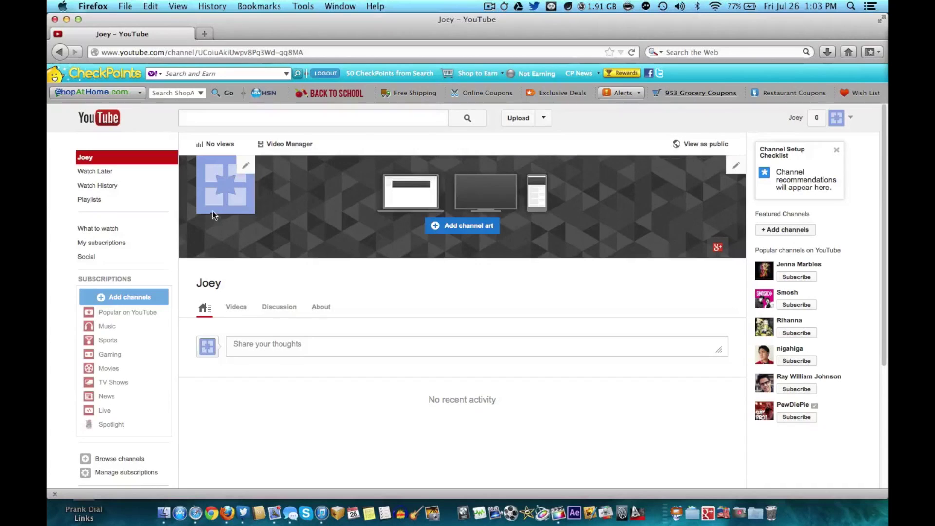
Look at Add channel art, close it without a photo, and bring up the header edit options
click(474, 230)
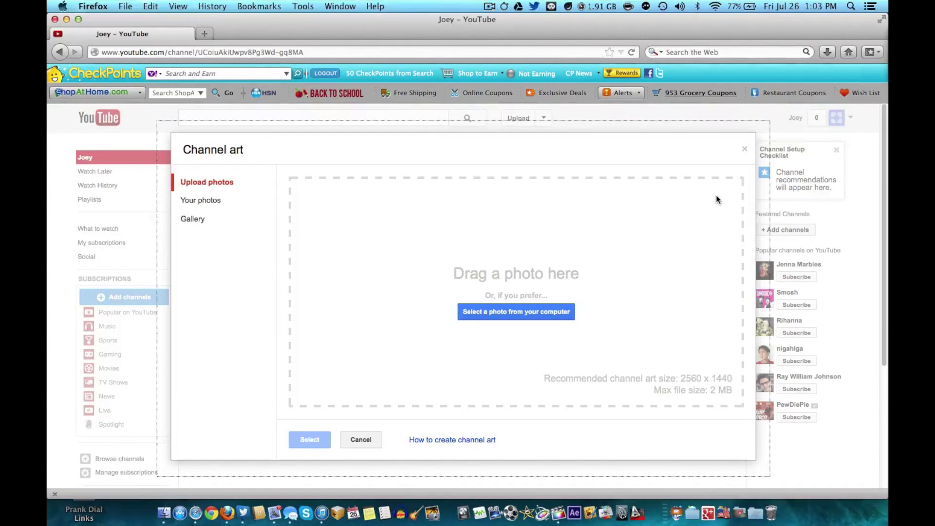
click(746, 152)
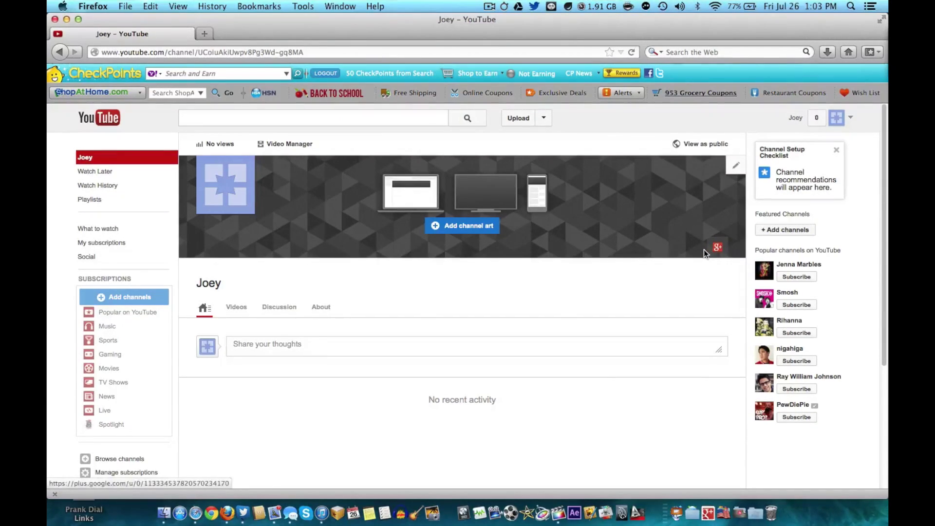
click(736, 167)
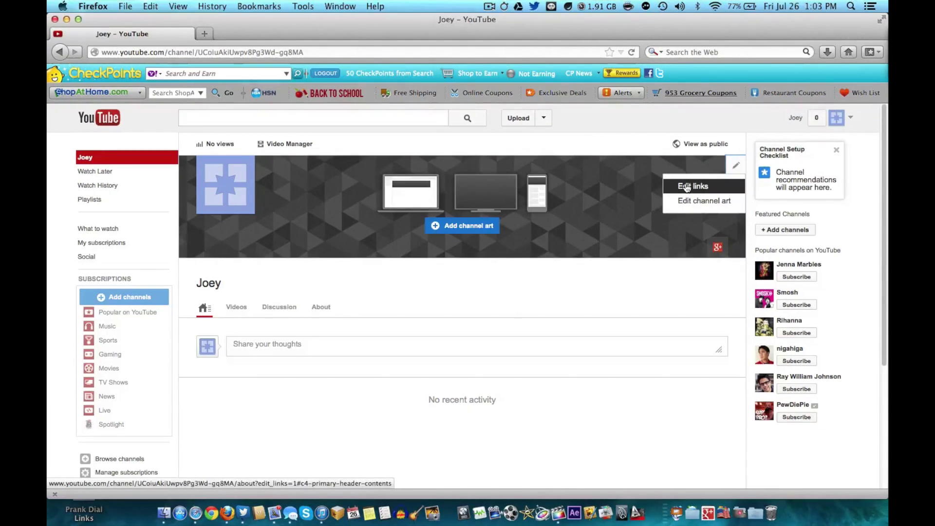
Edit Joey's About links, keep Google+ as the social link and leave Show date joined on
click(685, 186)
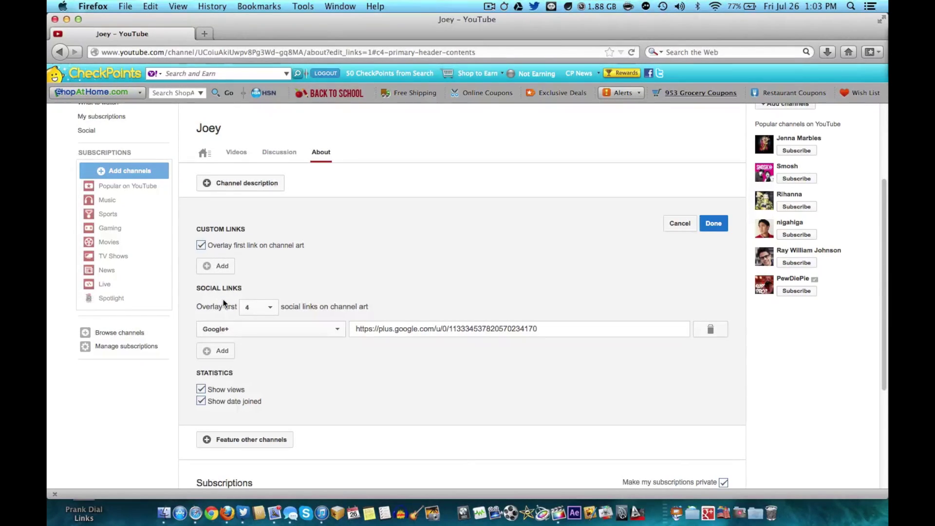
click(233, 329)
key(Escape)
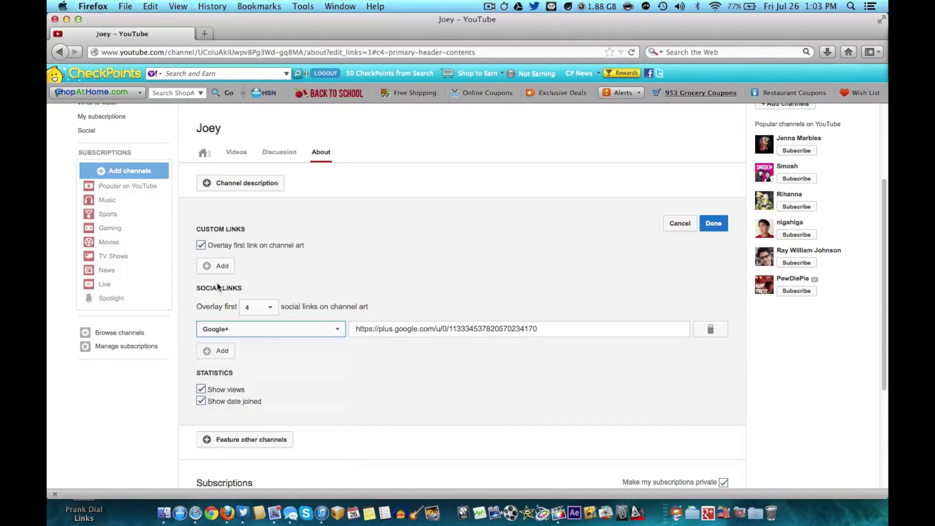
click(200, 403)
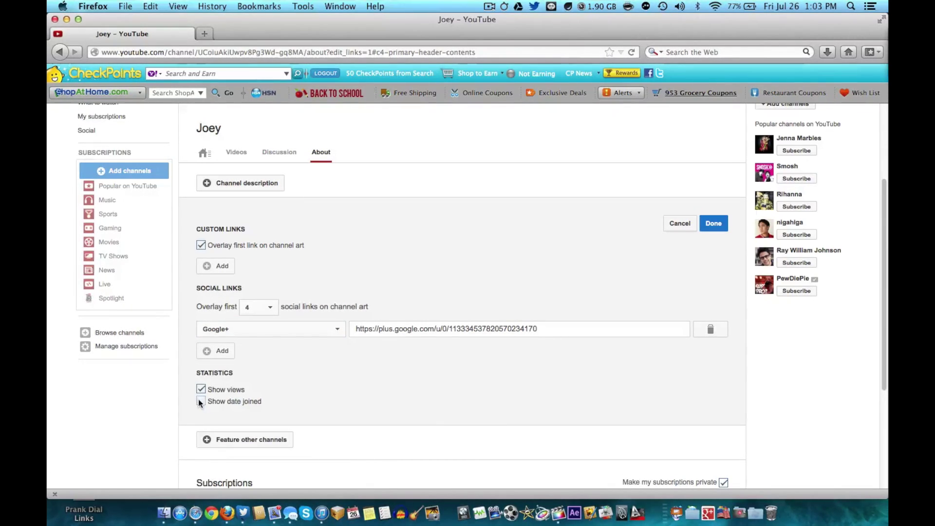
click(200, 401)
scroll(233, 388, down, 2)
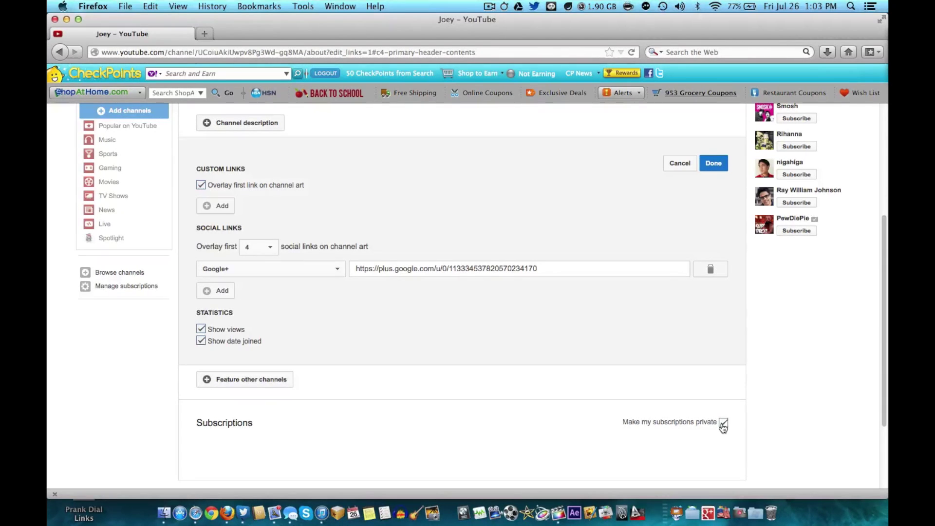
scroll(479, 369, up, 3)
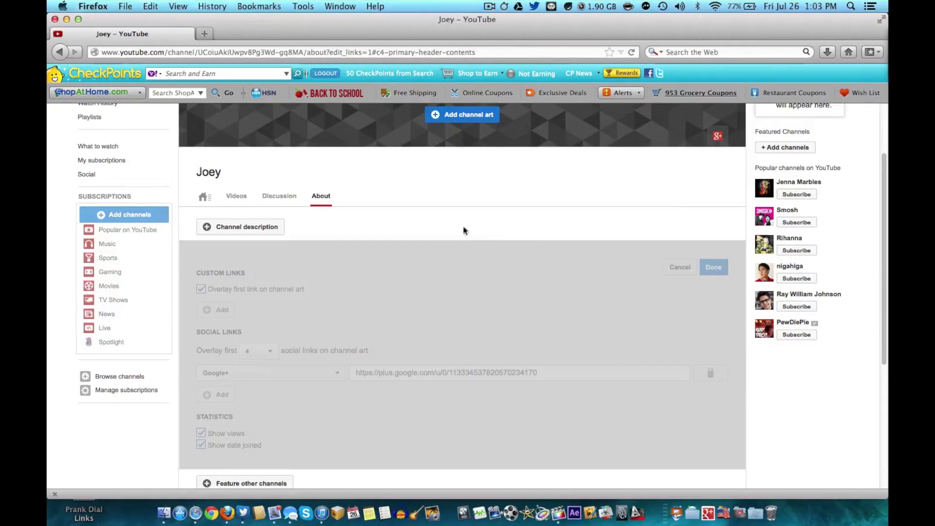
Browse Joey's Discussion and Videos sections and the uploads filter, then return to the home feed
click(279, 196)
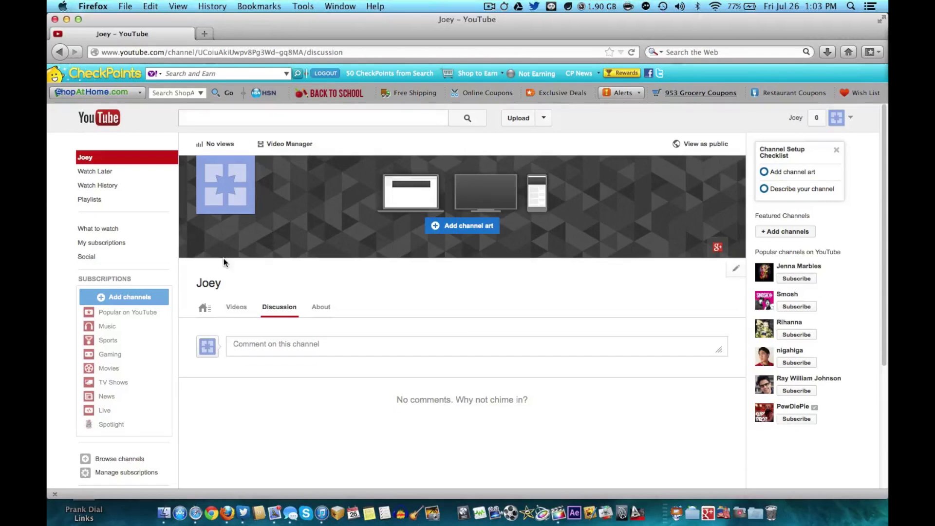
click(236, 308)
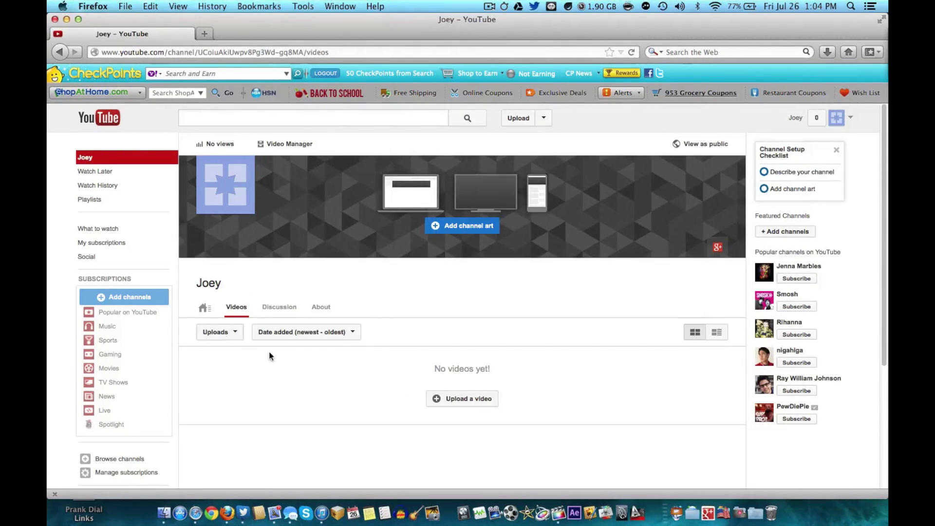
click(214, 332)
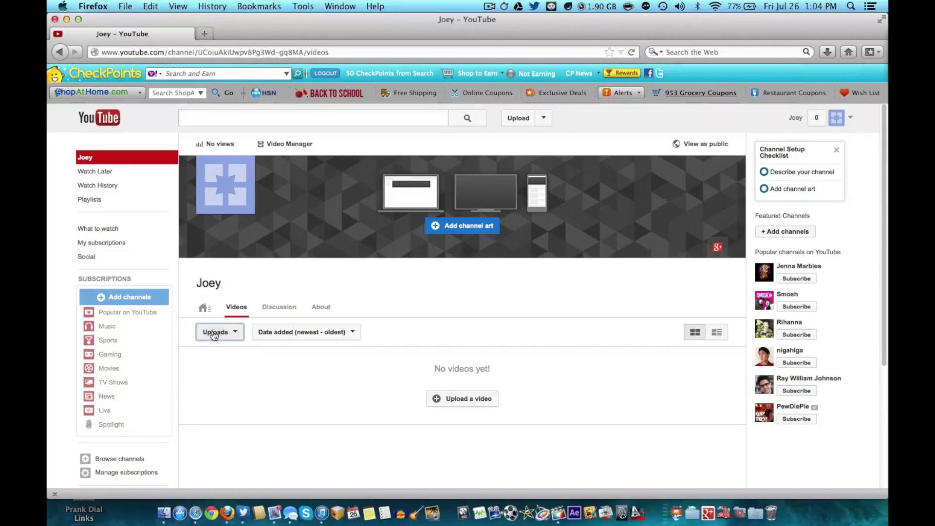
click(203, 309)
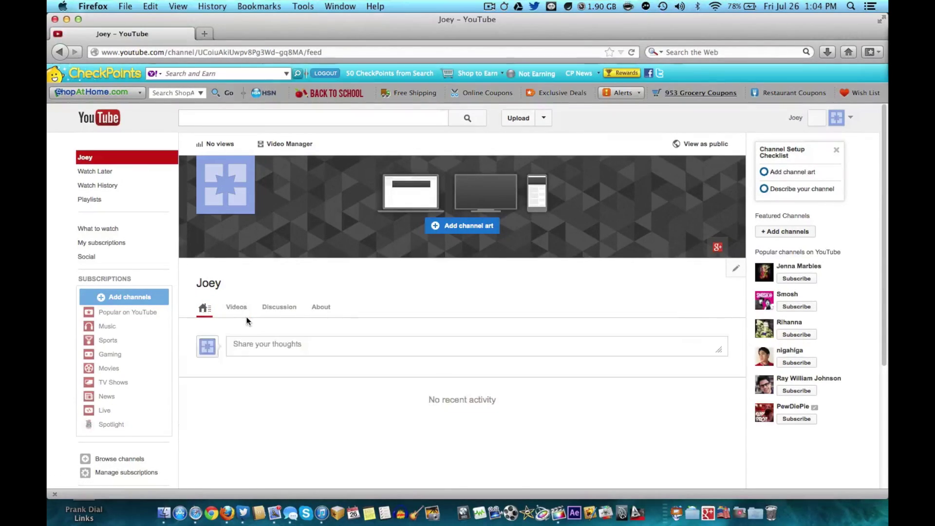
scroll(359, 336, down, 5)
scroll(360, 235, up, 5)
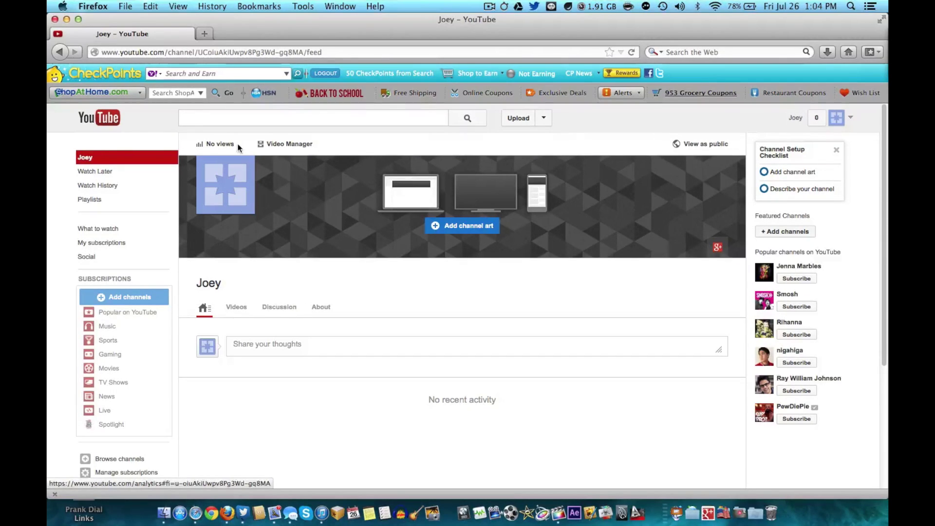
Preview the channel as the public sees it, then leave the preview
click(702, 143)
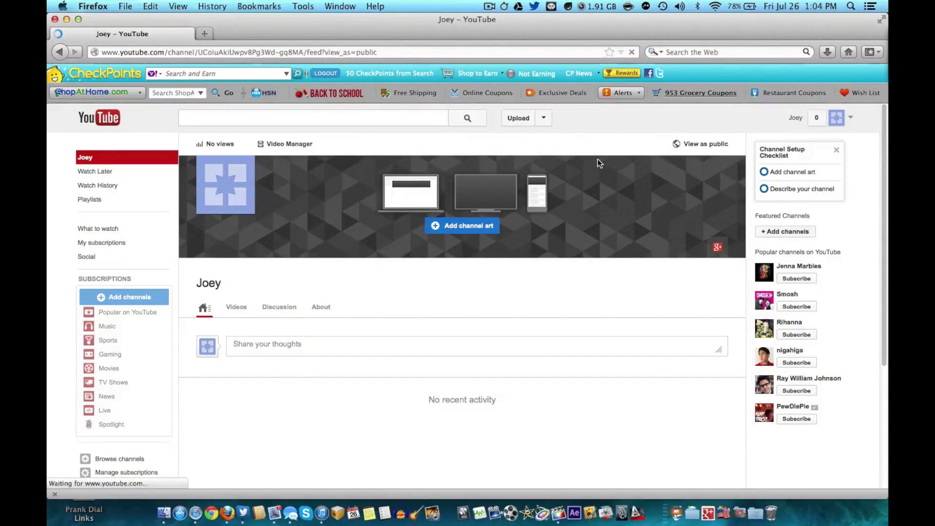
click(535, 144)
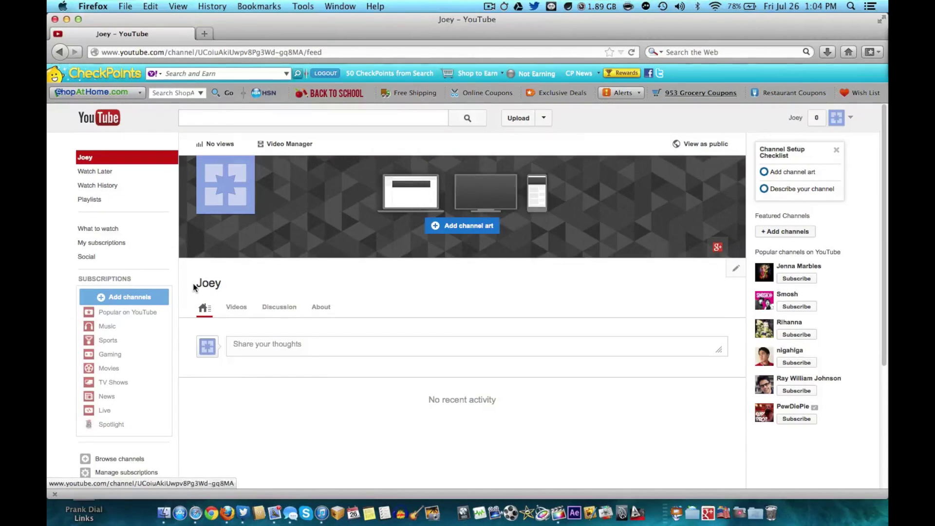
mouse_move(735, 268)
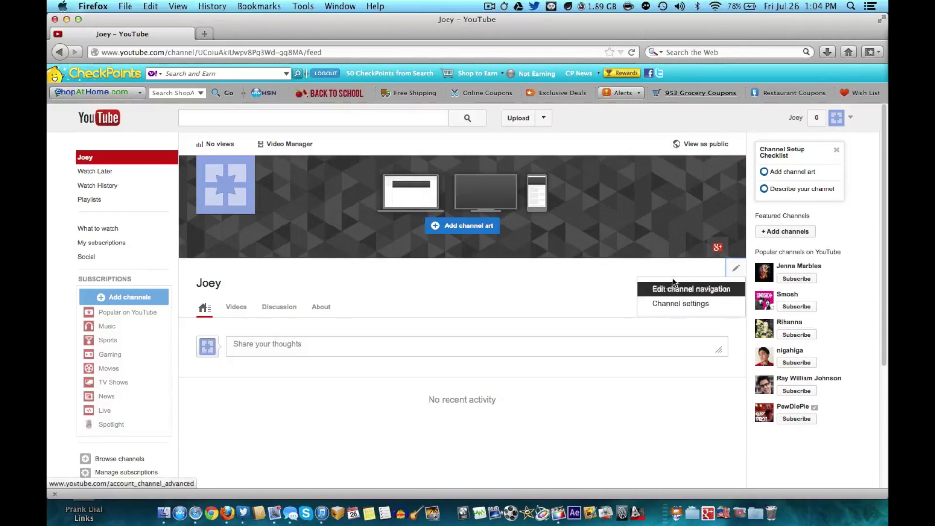
Edit channel navigation and save it with Feed as default view and Discussion enabled
click(678, 290)
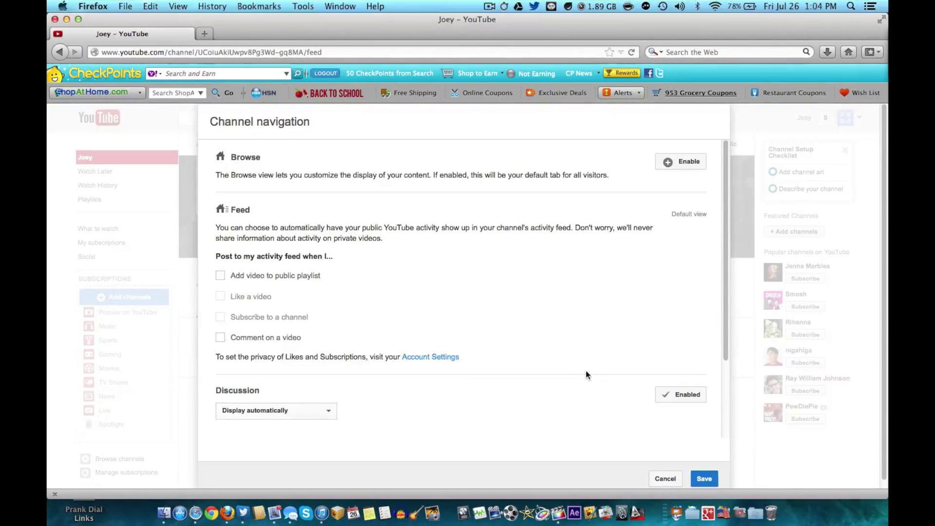
scroll(551, 469, down, 2)
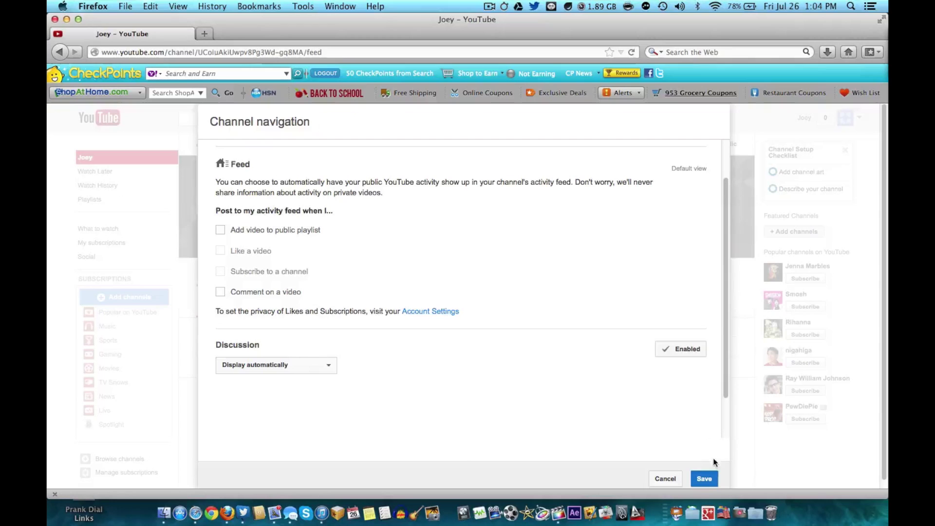
click(704, 480)
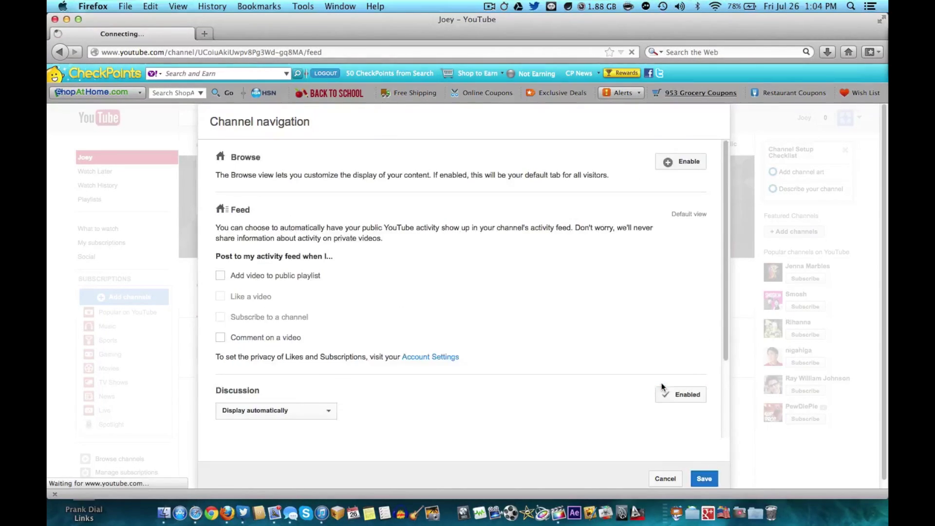